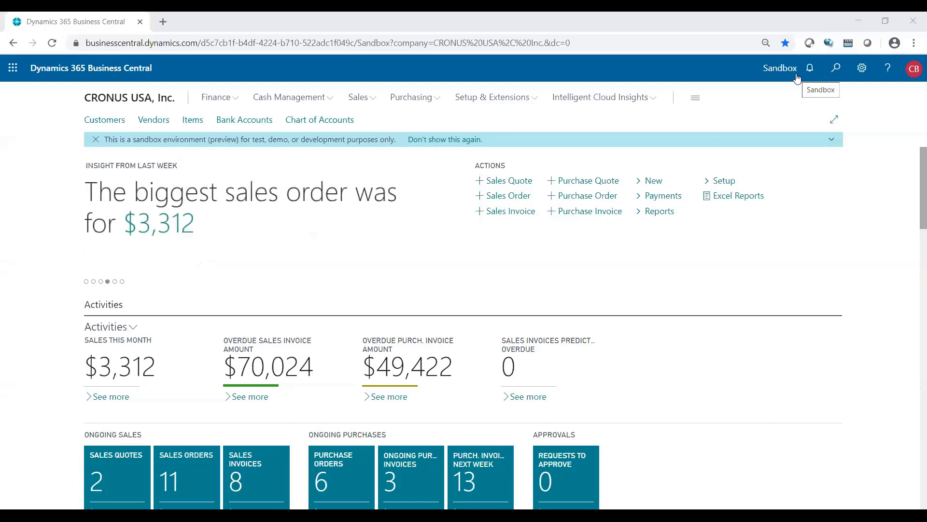
Open the Recurring Purchase Lines page from vendor 40000 Wide World Importers' card
click(155, 121)
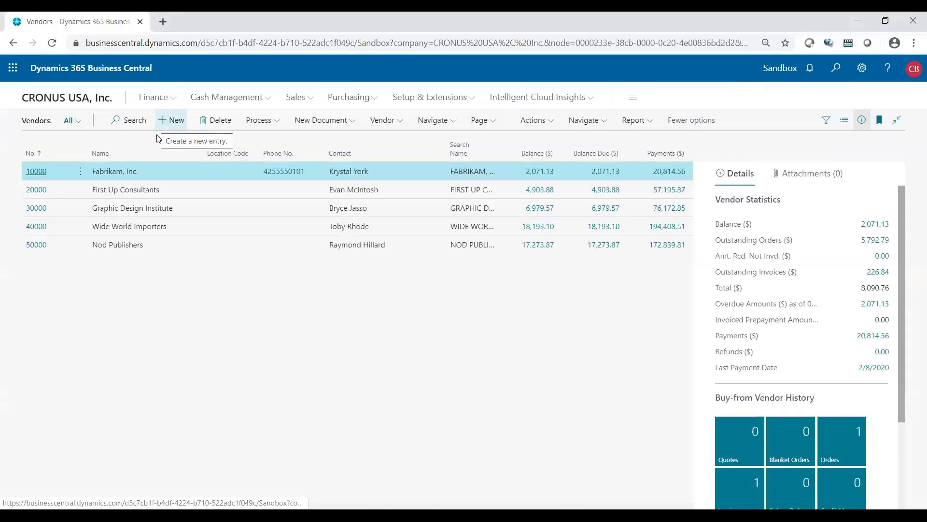
click(40, 230)
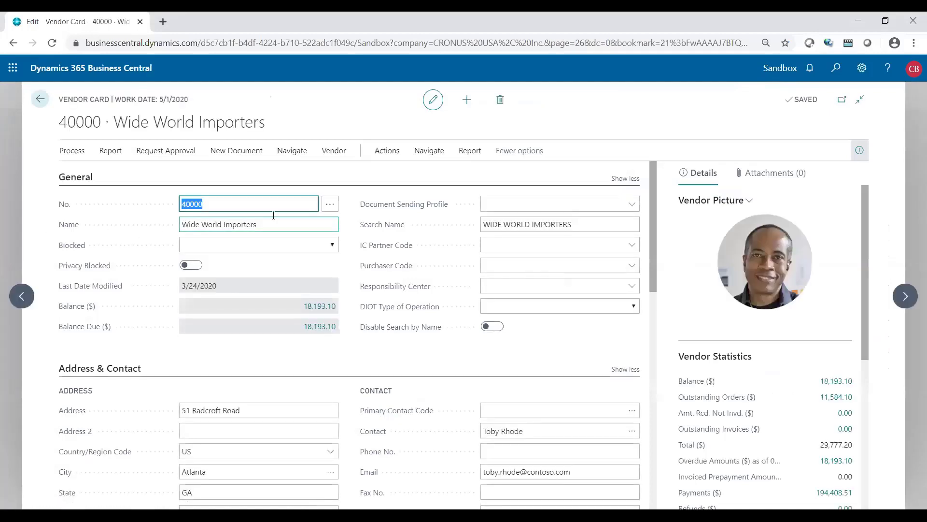
click(428, 157)
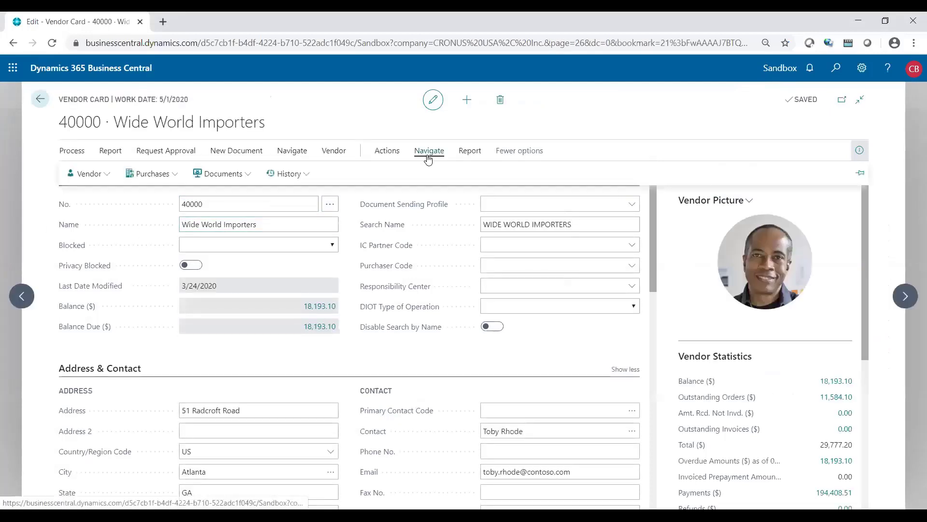
click(145, 174)
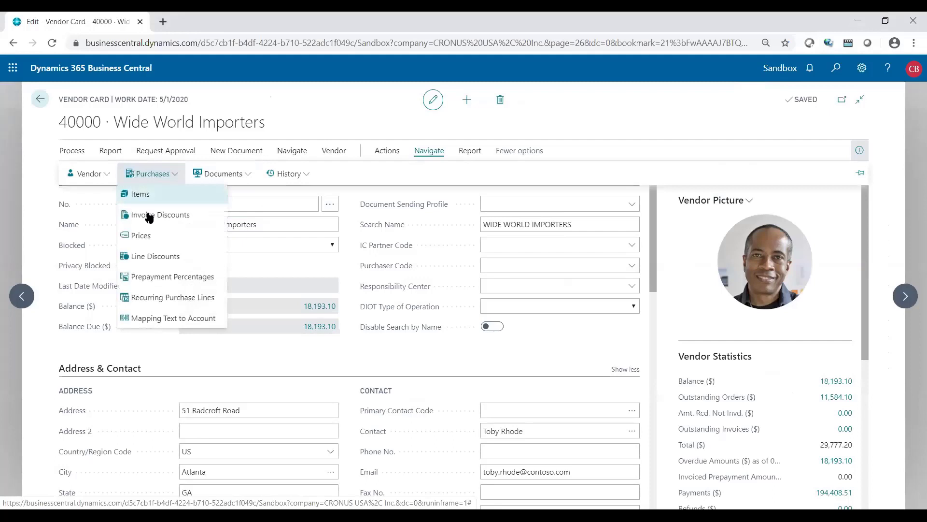
click(182, 298)
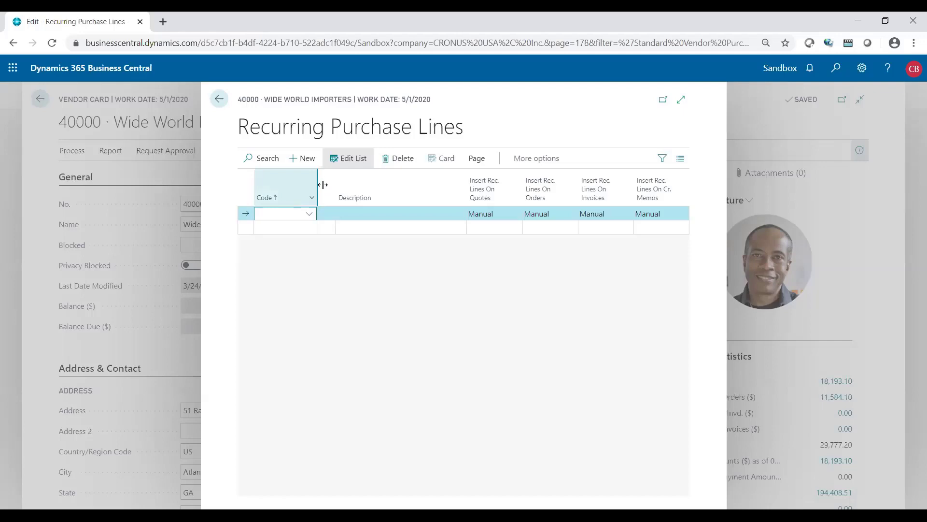
Assign code REORDER with Insert Rec. Lines On Orders set to Automatic, then open its card
click(309, 217)
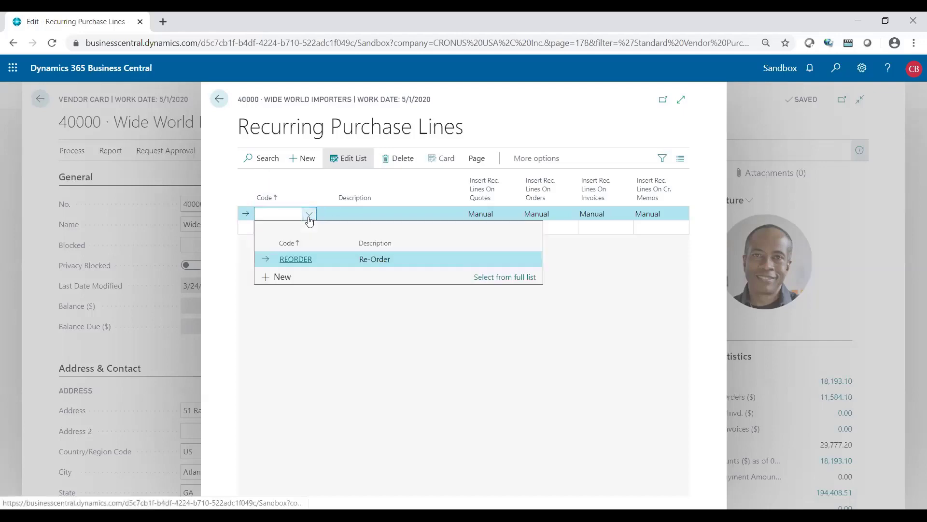
click(294, 260)
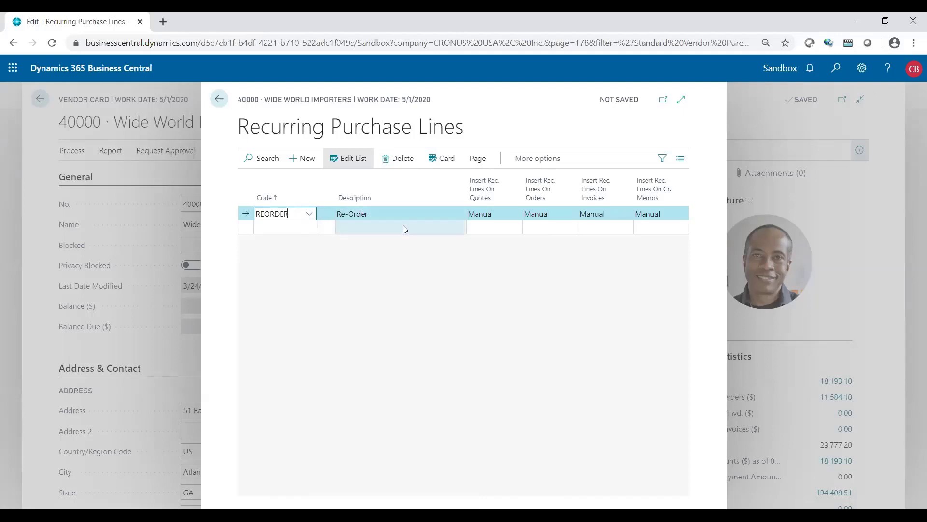
click(549, 217)
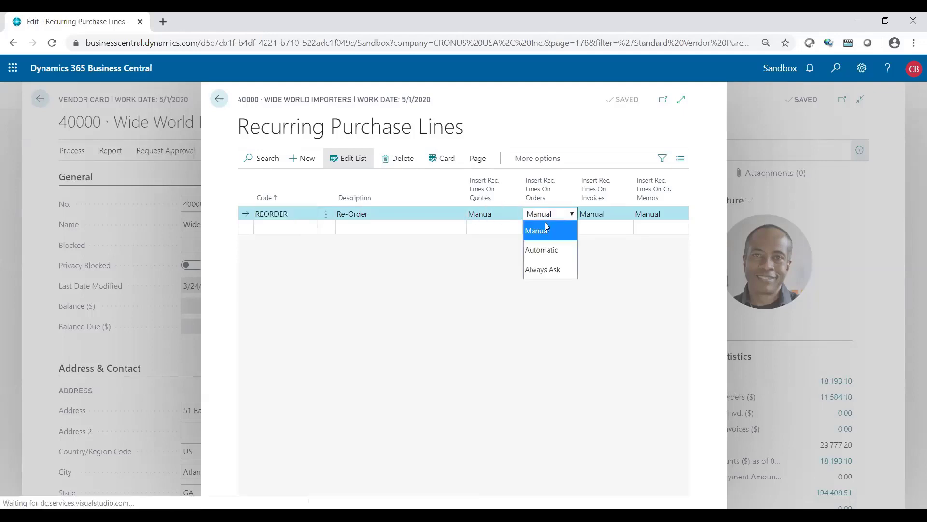
click(542, 249)
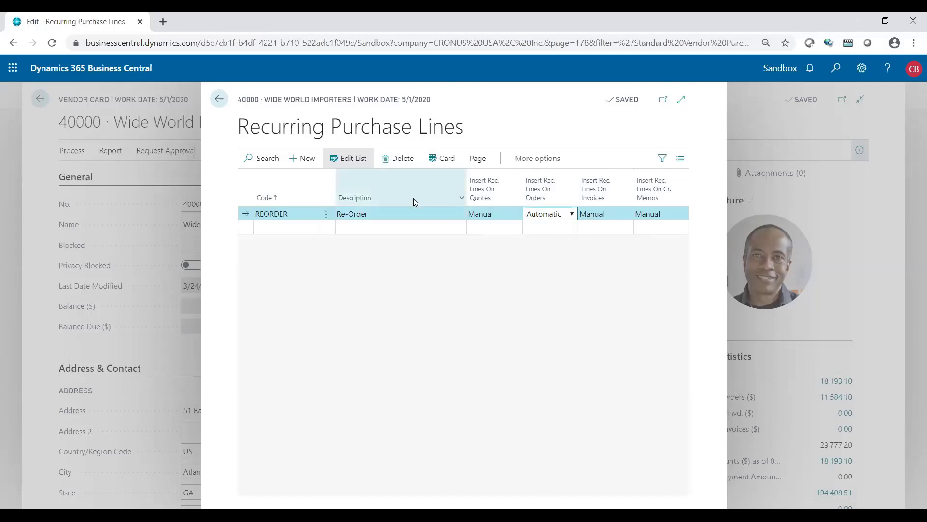
click(402, 213)
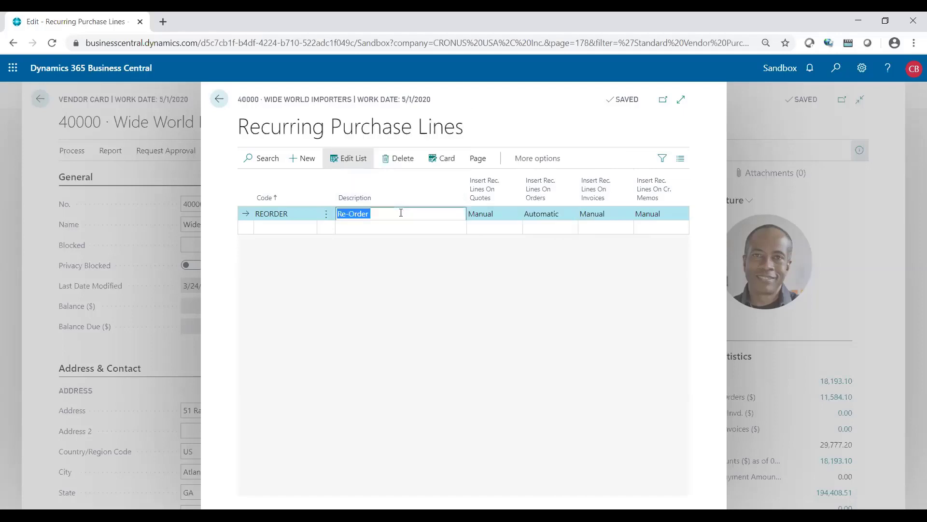
click(447, 165)
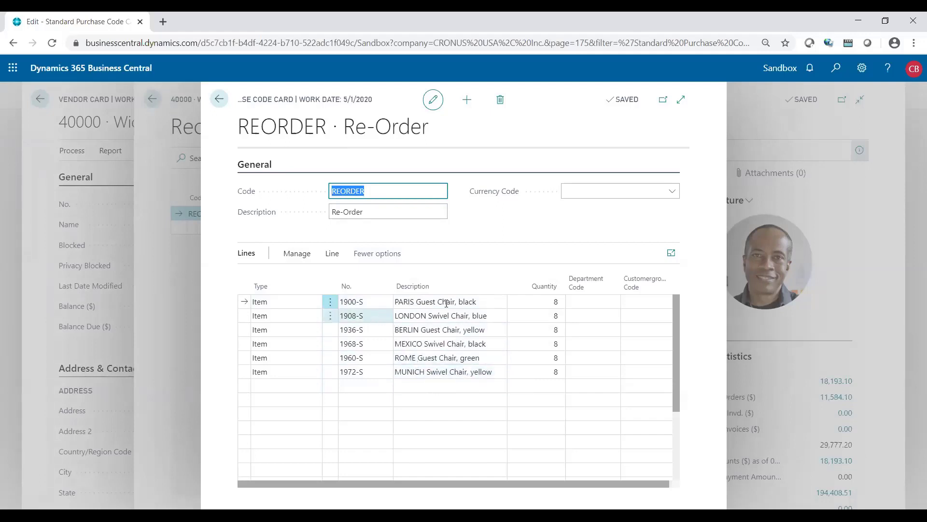
Check the quantities on the chair lines, from PARIS down to MEXICO
click(523, 301)
click(526, 314)
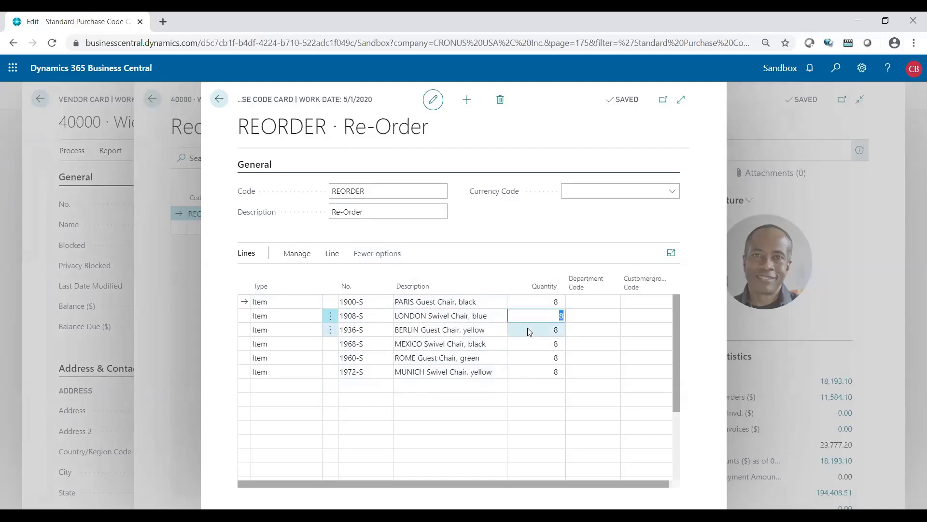
click(529, 331)
click(529, 342)
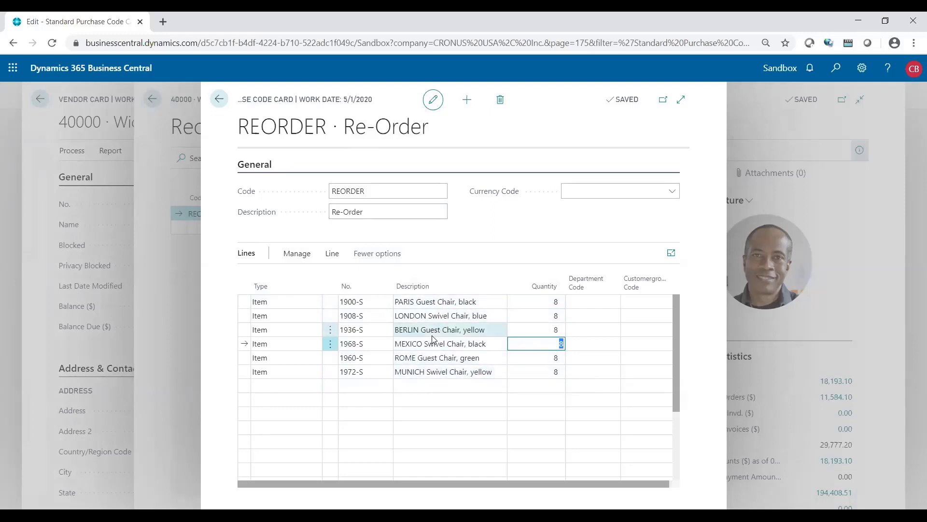
Add an Item line for ATHENS Mobile Pedestal (1906-S) with quantity 2
click(288, 385)
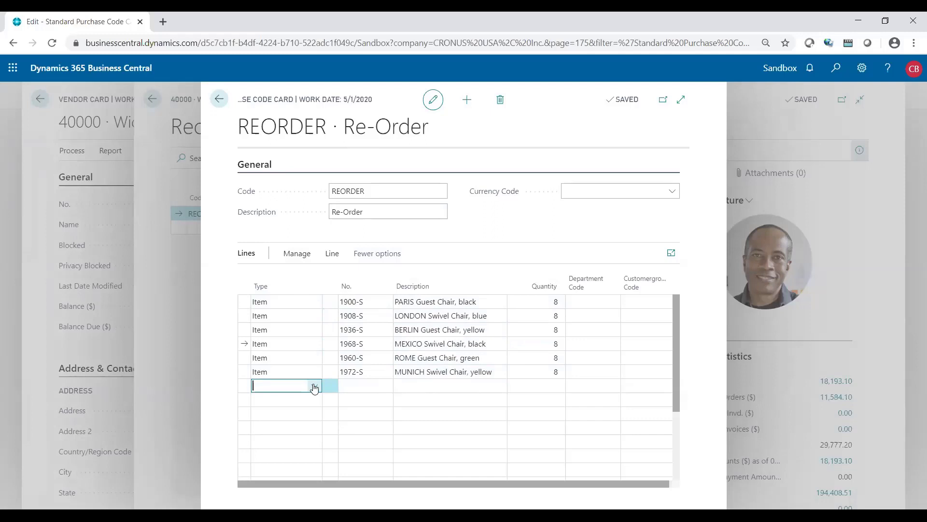
click(313, 385)
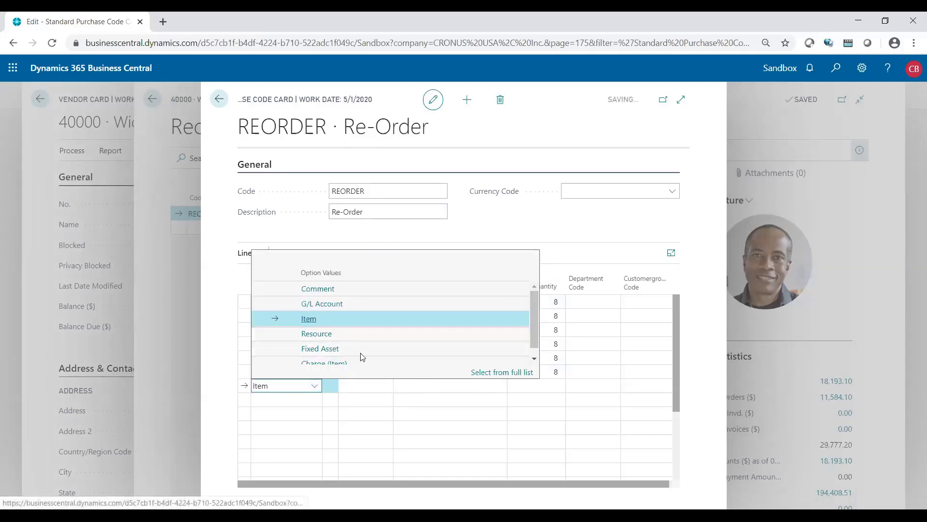
click(369, 385)
click(385, 386)
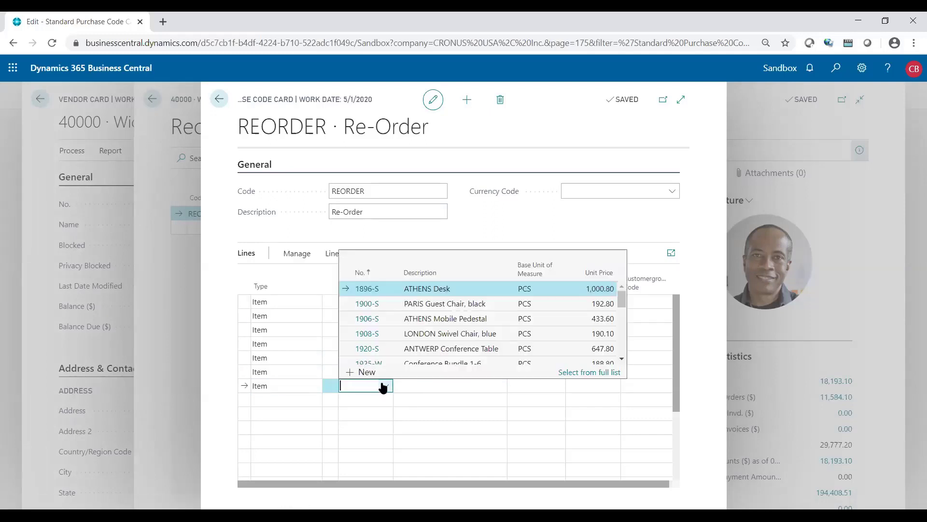
click(421, 321)
text(2)
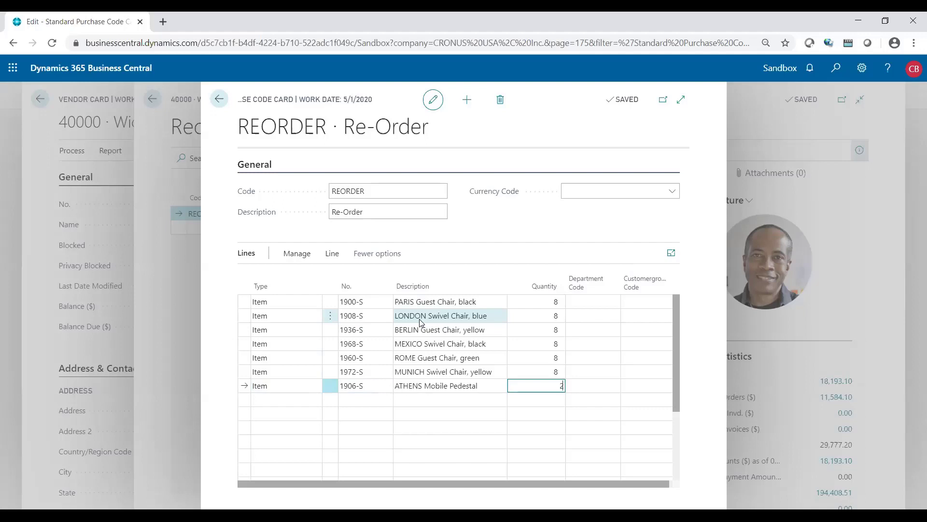
key(Tab)
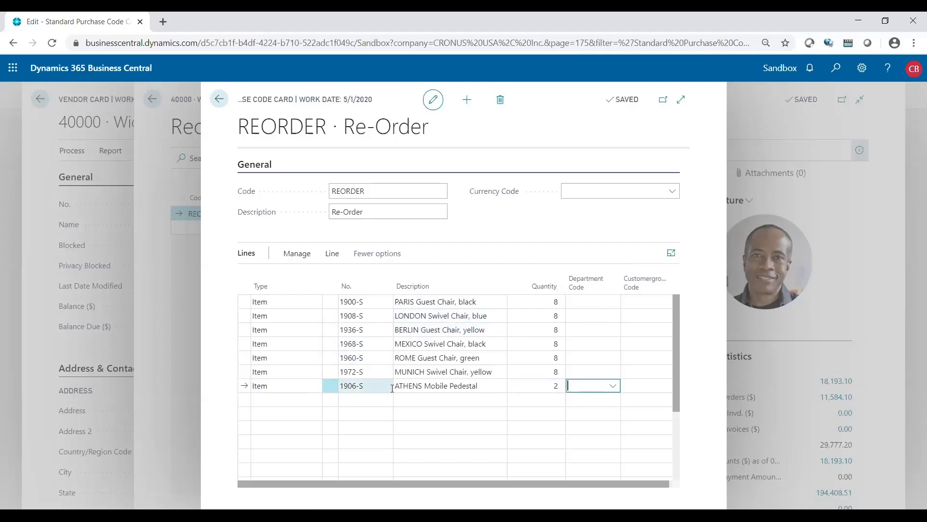
Delete the MEXICO Swivel Chair line and close the REORDER card
click(409, 344)
click(331, 344)
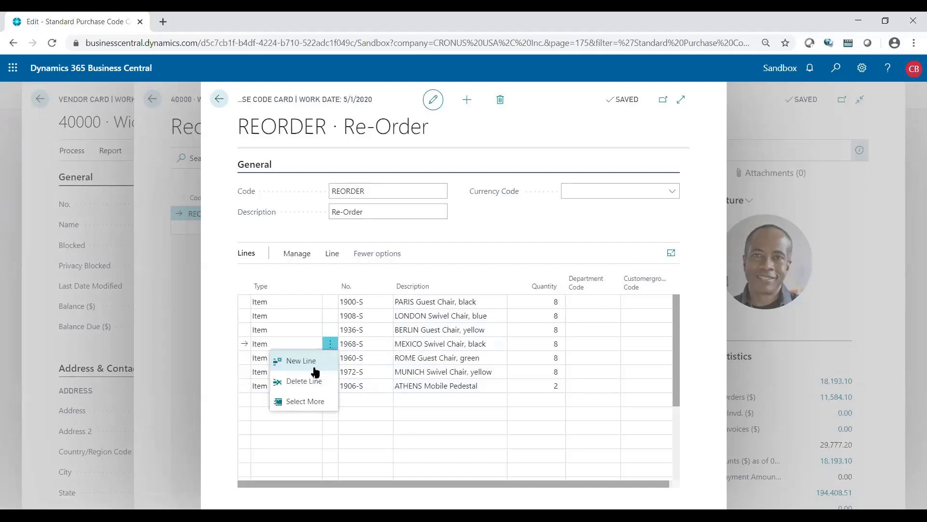
click(307, 381)
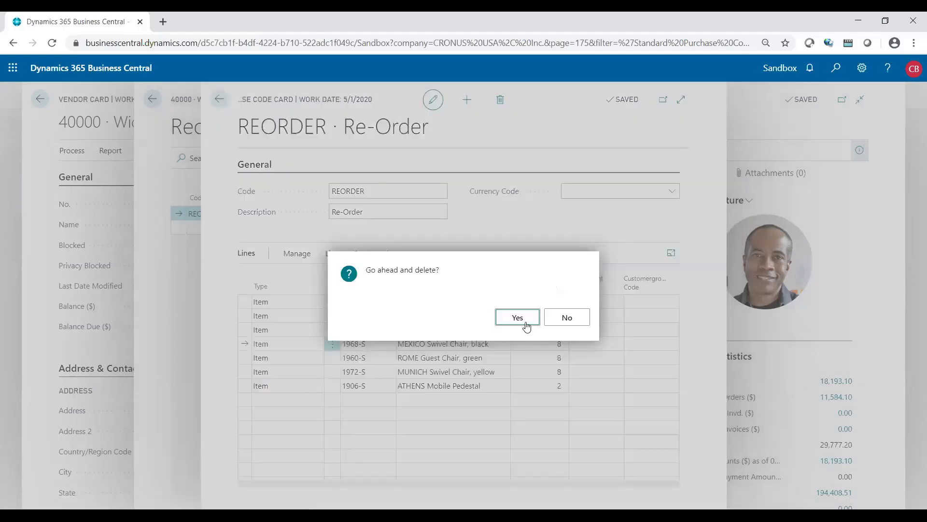
click(520, 320)
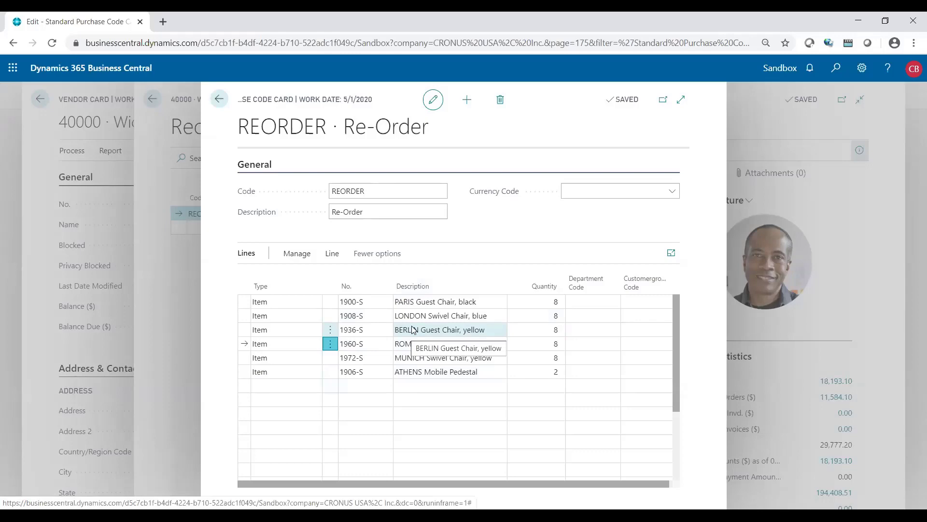
key(Escape)
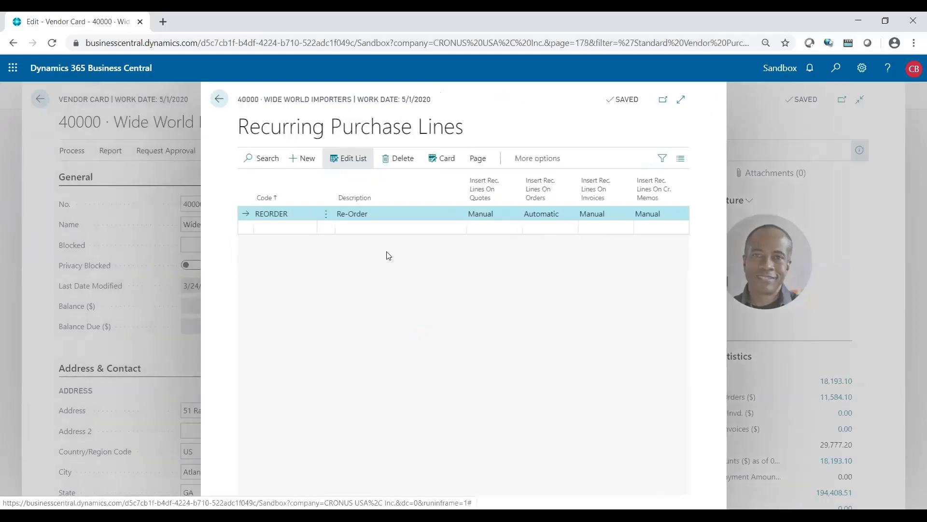
Create a new purchase order for vendor Wide World Importers
key(Escape)
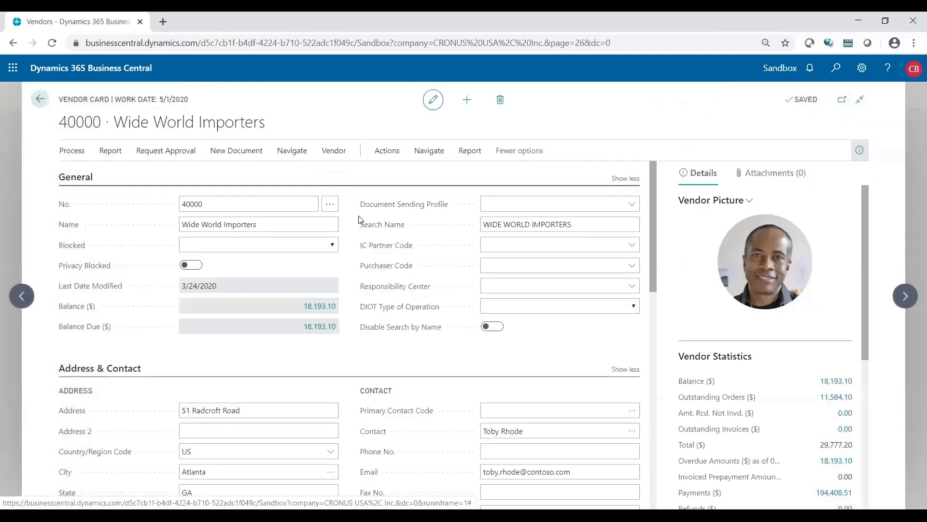
click(220, 152)
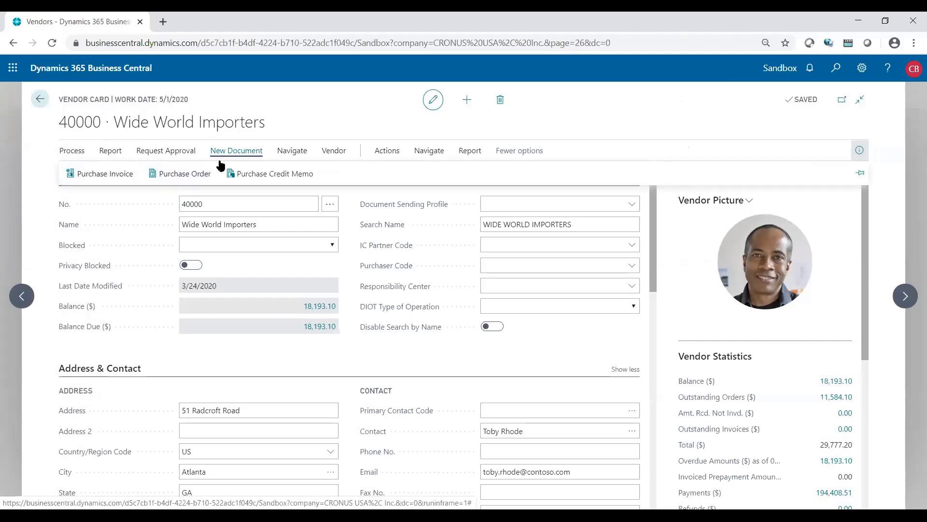
click(200, 175)
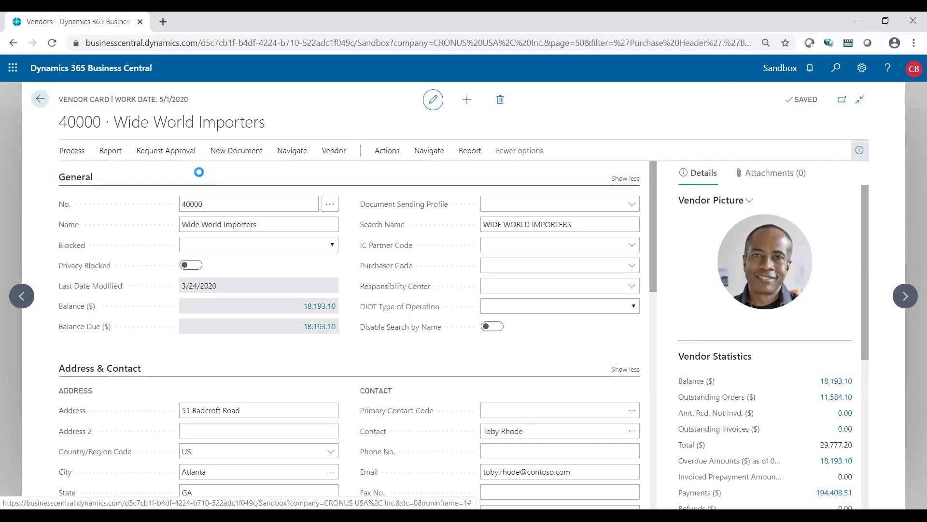
key(Tab)
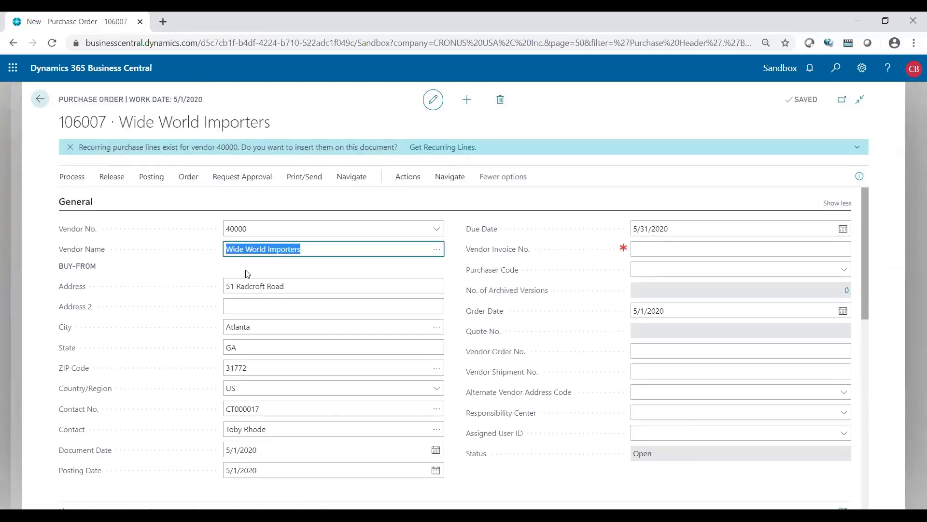
Insert the REORDER recurring purchase lines into order 106007
scroll(247, 273, down, 3)
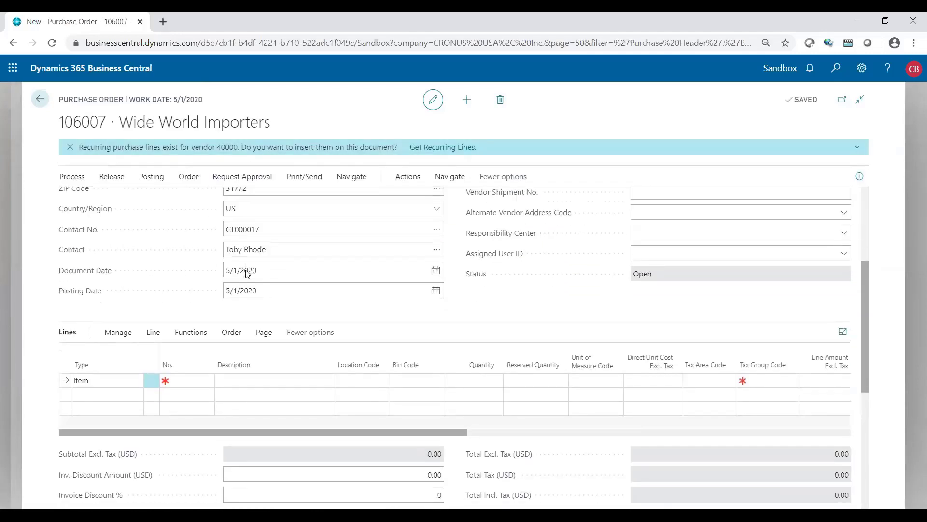
click(248, 273)
scroll(246, 270, up, 1)
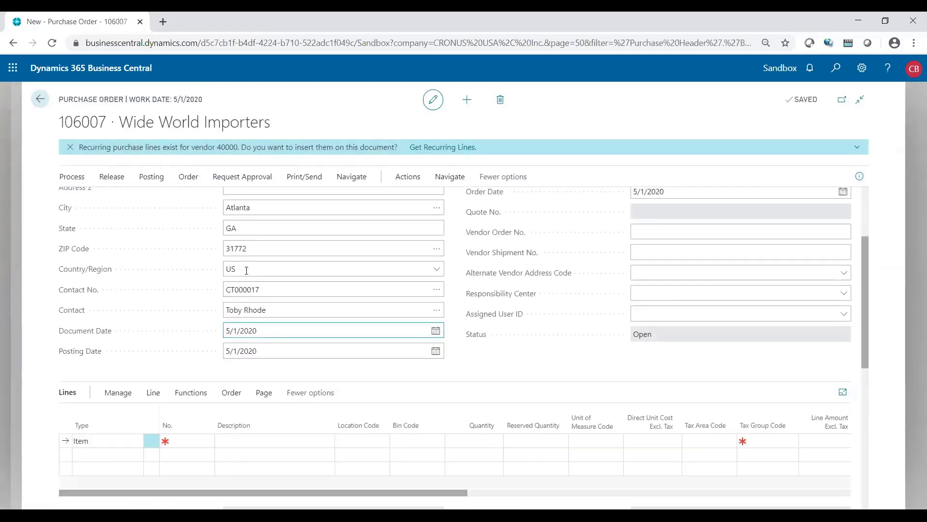
click(400, 183)
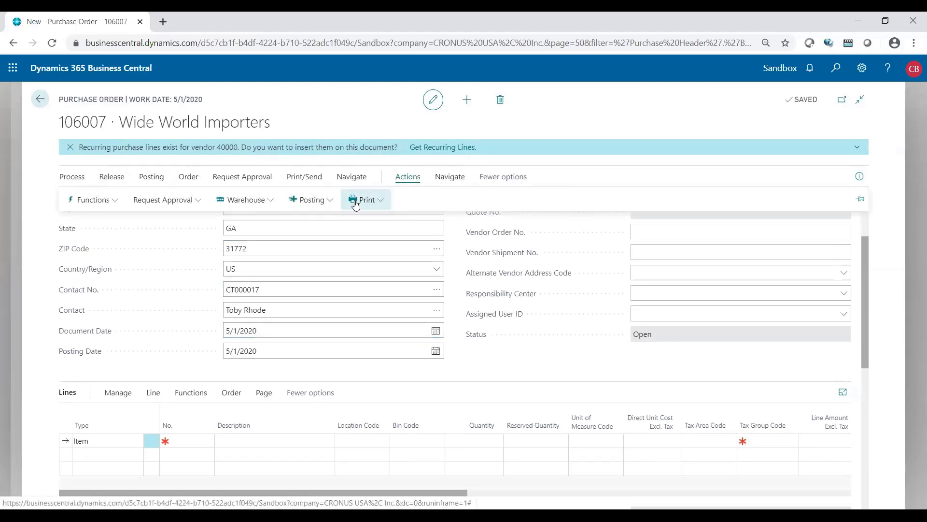
click(107, 203)
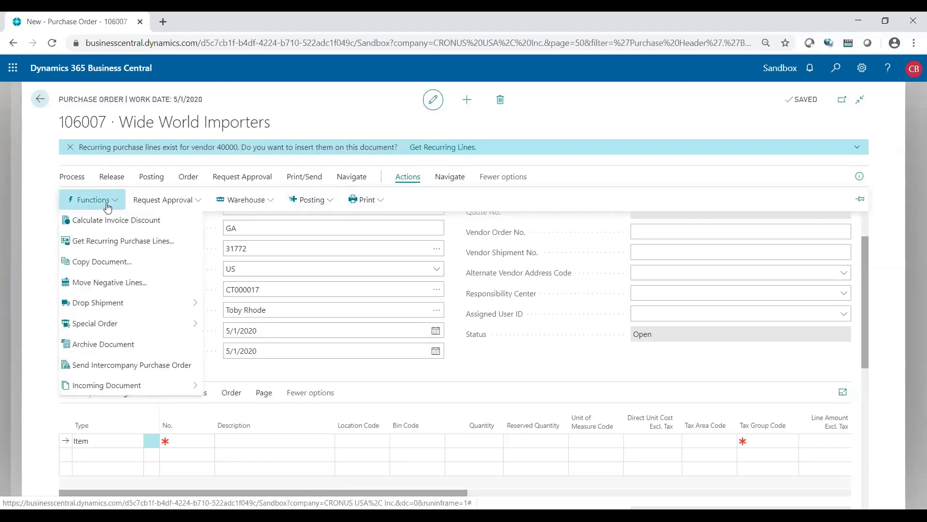
click(100, 241)
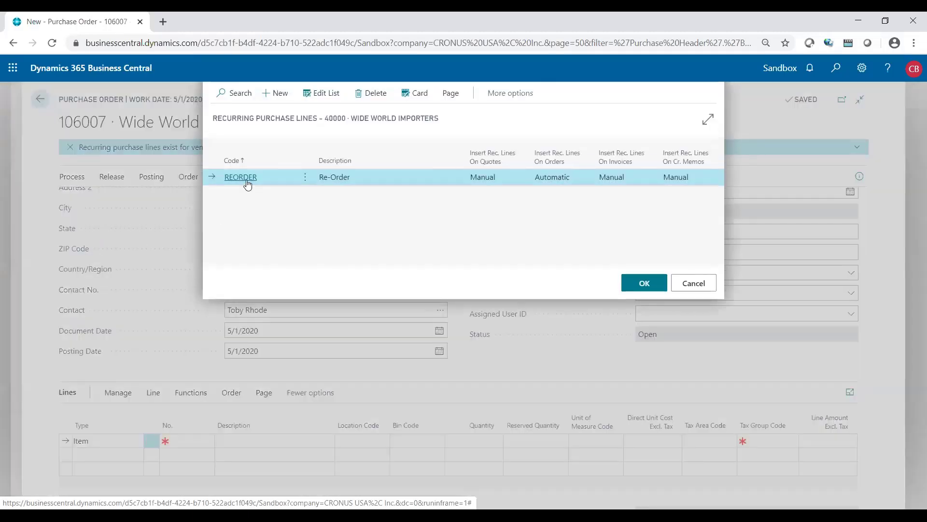
click(642, 281)
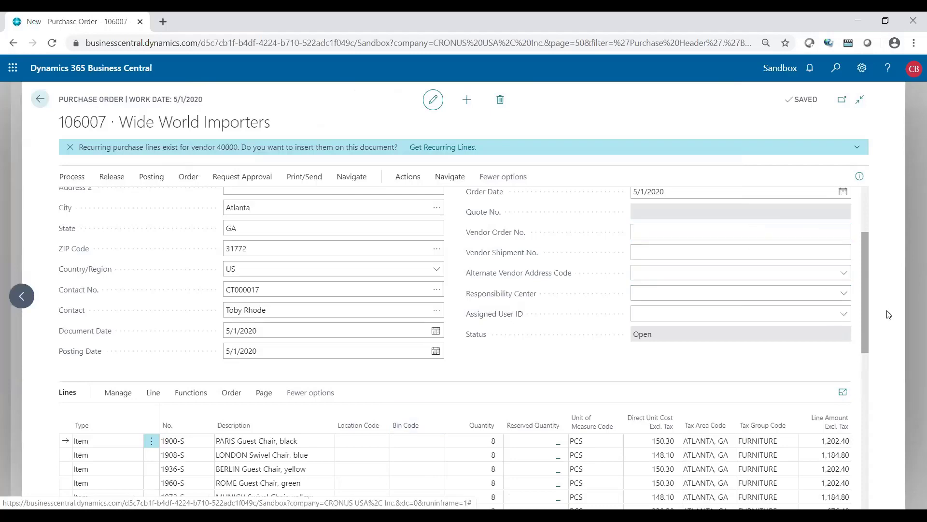
Set quantities to 12 for PARIS, 6 for LONDON, 12 for BERLIN and 6 for ROME
scroll(874, 303, up, 5)
click(835, 205)
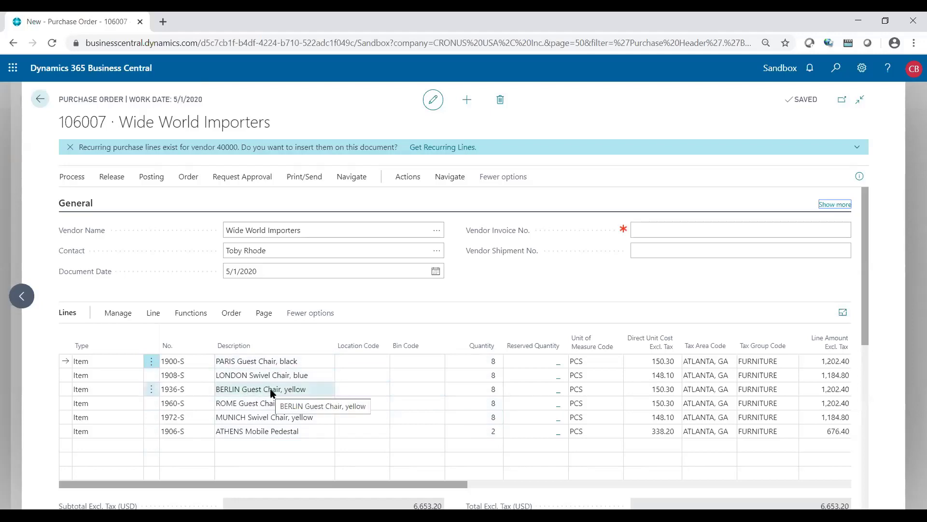
click(476, 358)
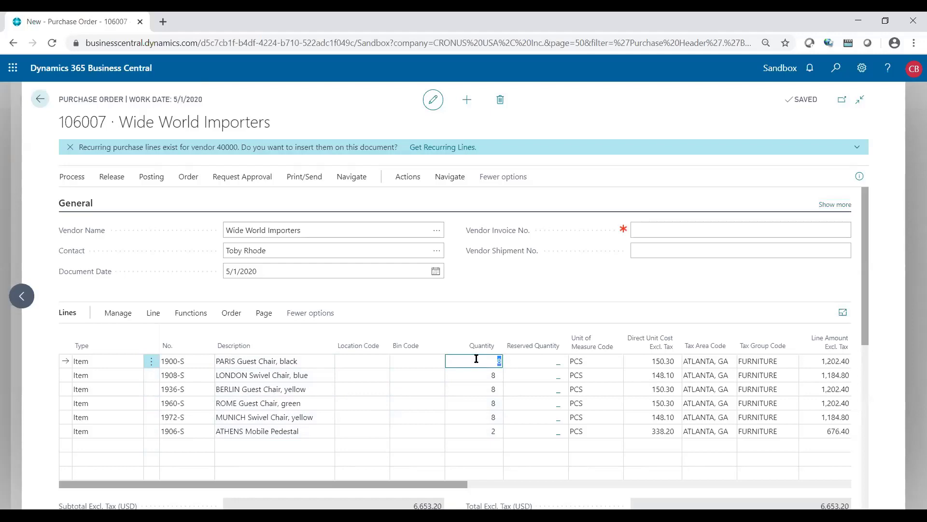
text(12)
key(Return)
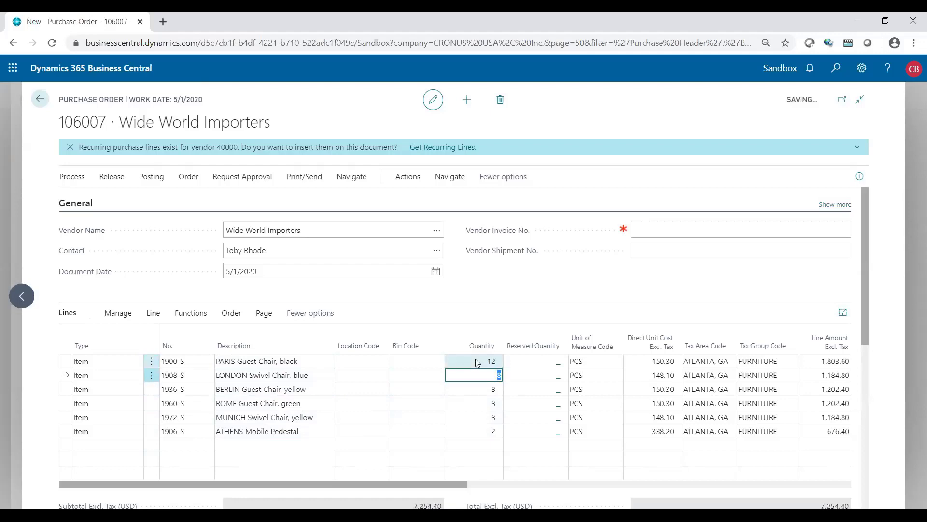
text(6)
key(Return)
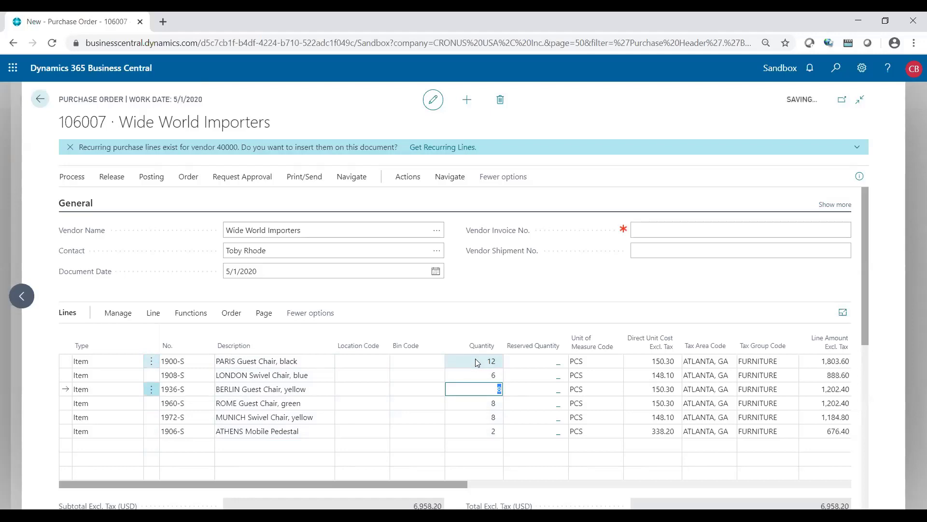
text(12)
key(Return)
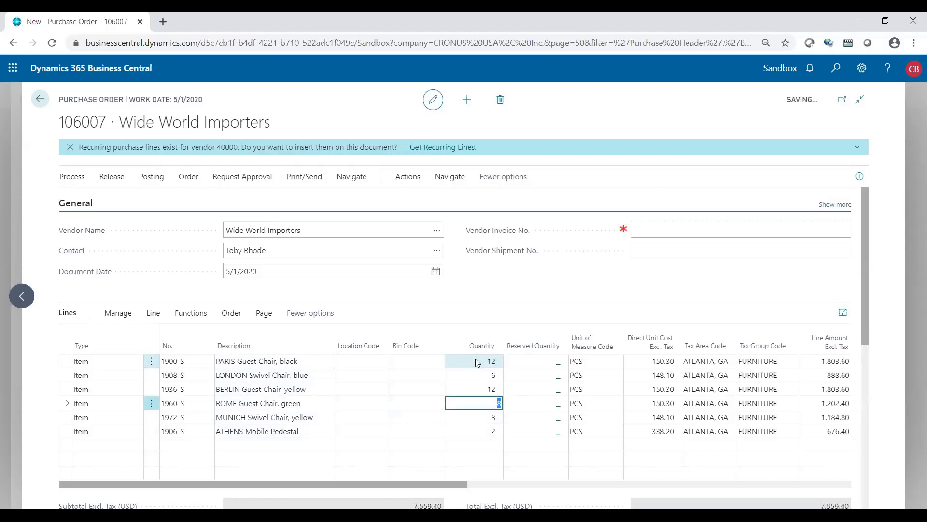
text(6)
key(Return)
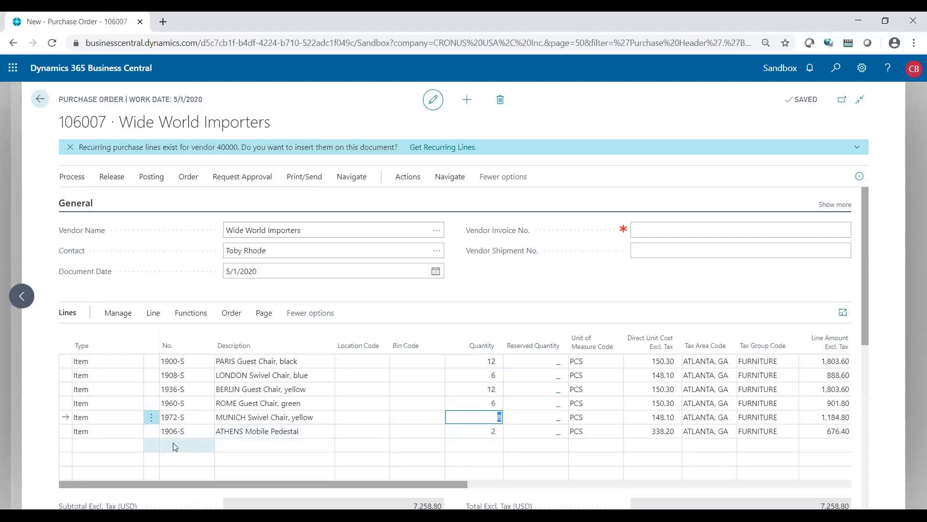
Delete the ATHENS Mobile Pedestal line from the order
click(160, 431)
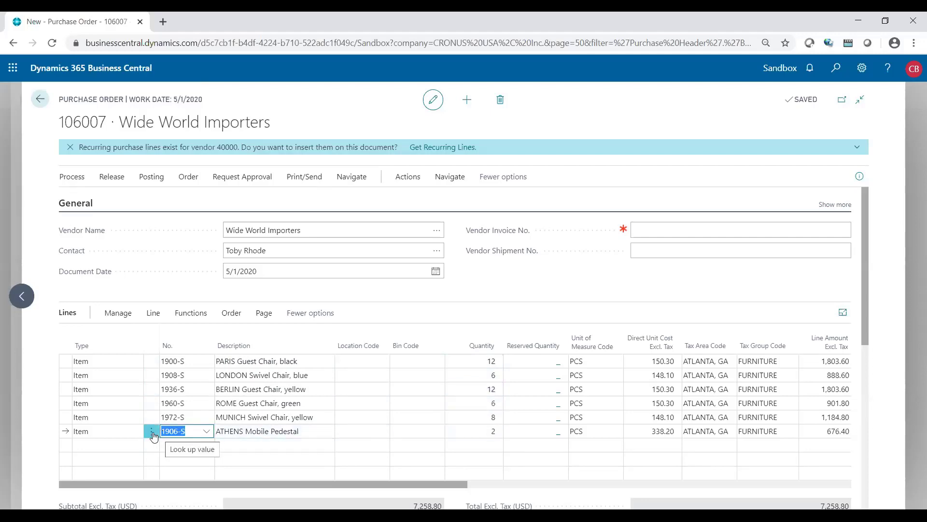
click(151, 431)
click(142, 468)
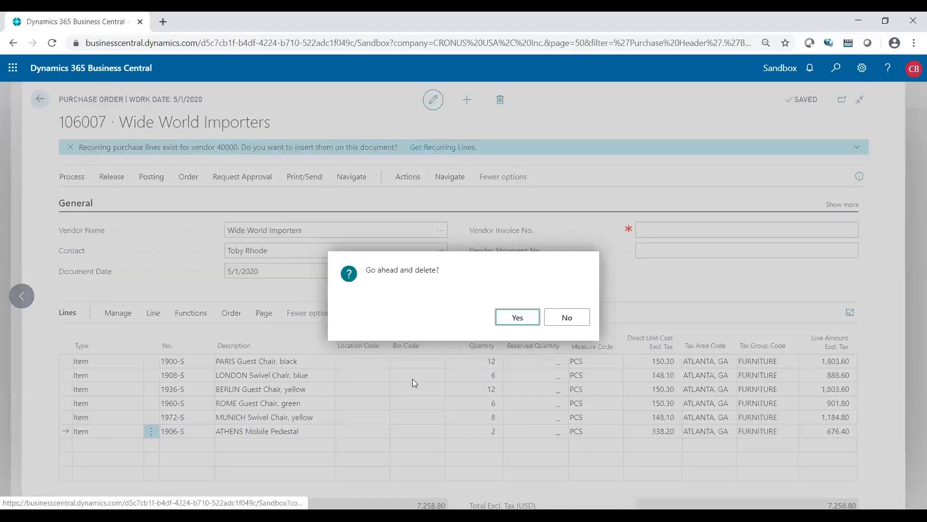
click(506, 321)
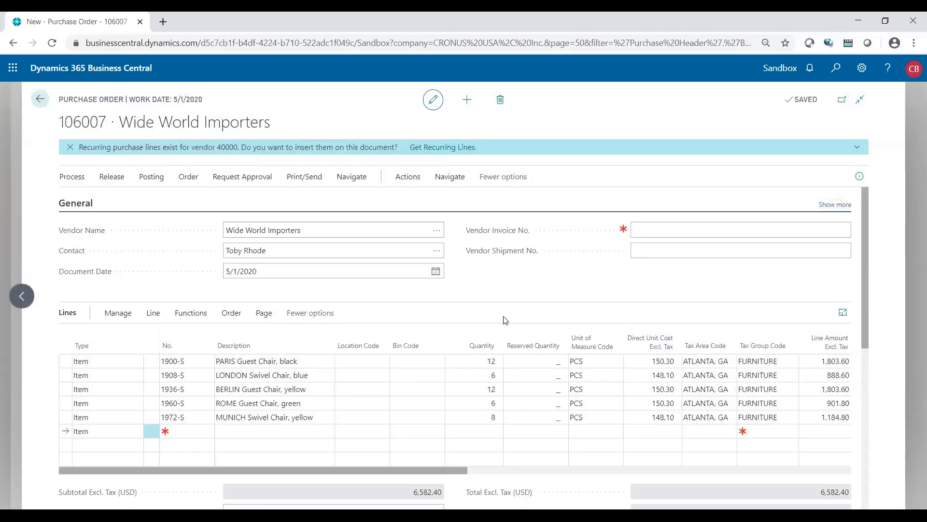
Add an ATLANTA Whiteboard, base (1996-S) line with quantity 2
click(201, 432)
click(207, 435)
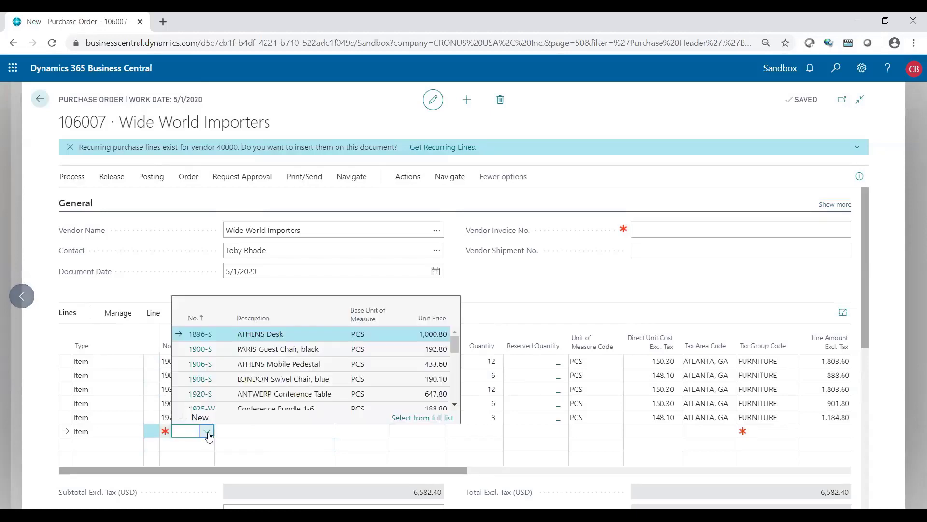
scroll(256, 392, down, 3)
click(255, 386)
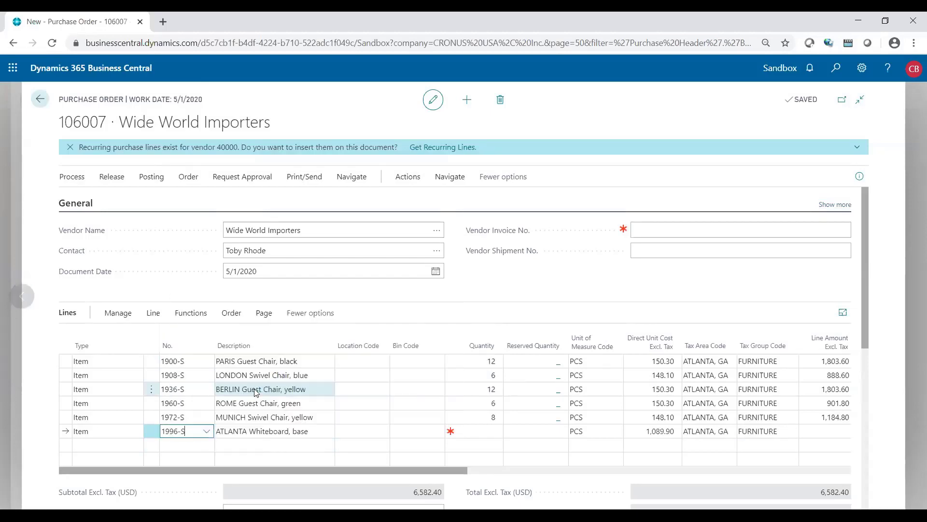
click(460, 434)
text(2)
key(Tab)
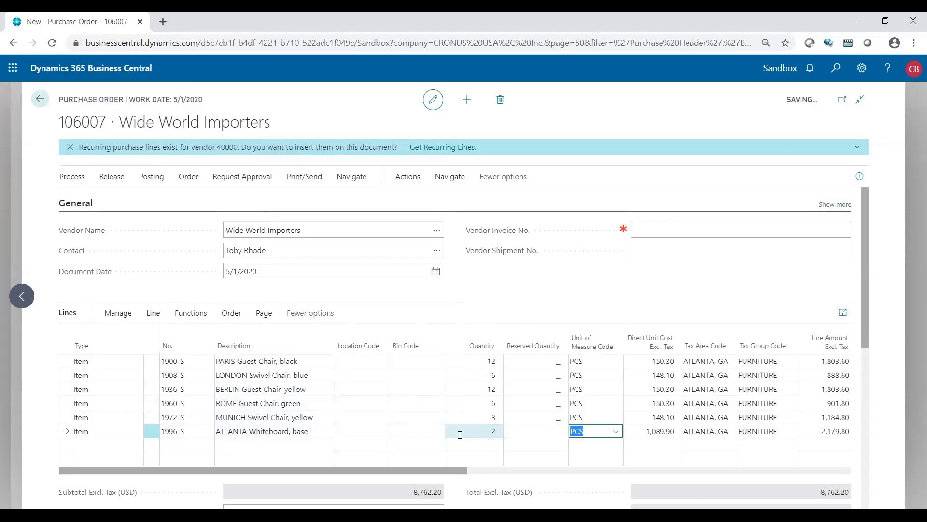